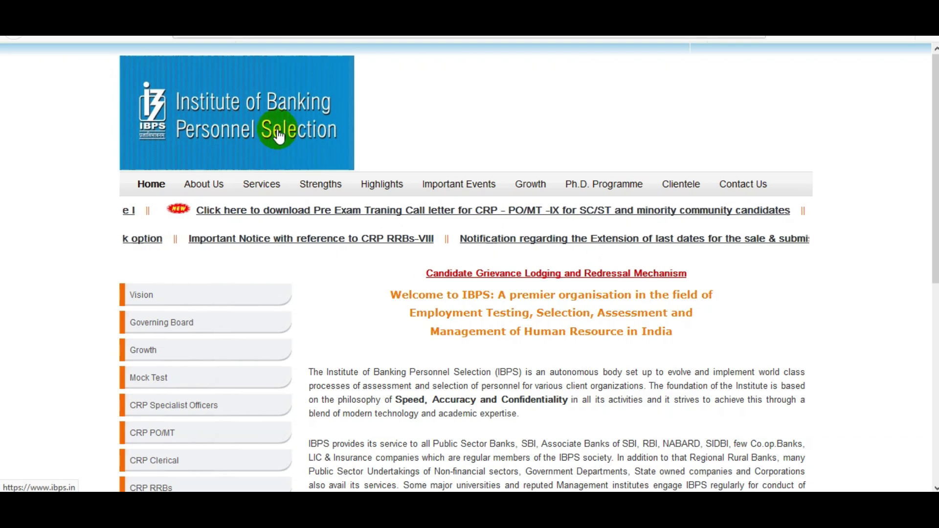
- Switch to the Jobrasta tab showing the IBPS CRP Clerk-IX Online Form 2019 notification
left_click(237, 36)
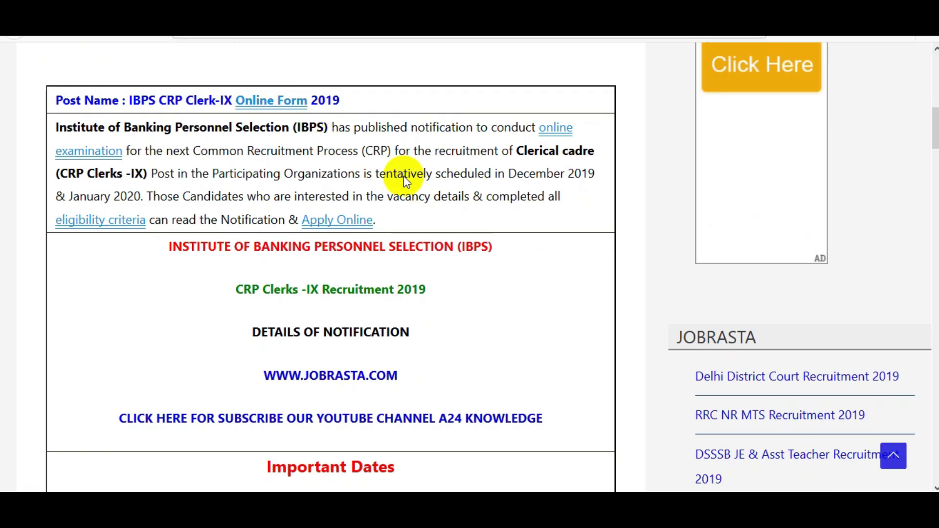
- Review the notification's Important Dates, Age Limit, Fee and Vacancy tables
scroll(466, 275, "down", 2)
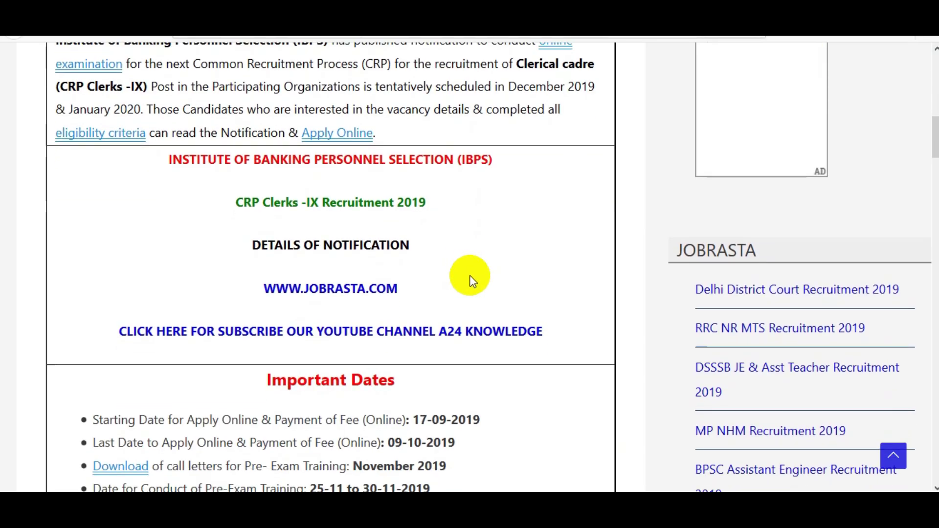
scroll(514, 289, "down", 3)
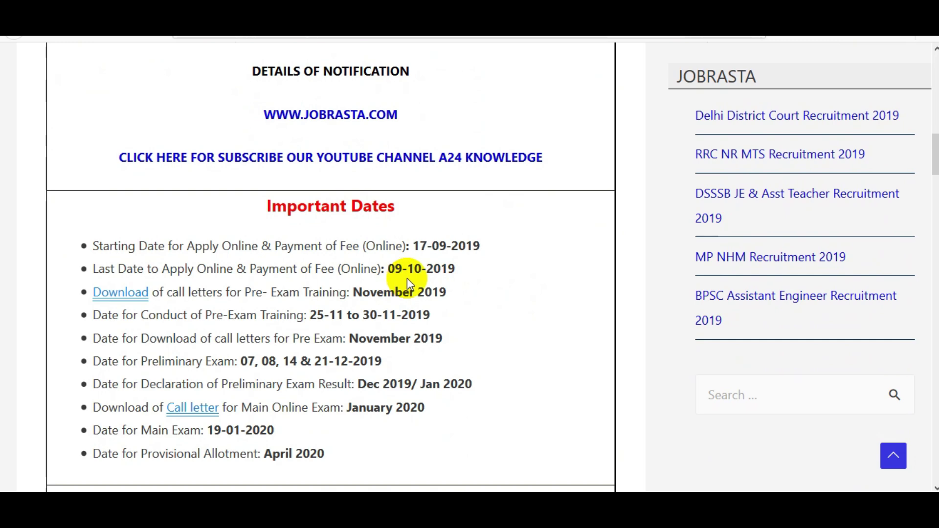
scroll(489, 308, "down", 3)
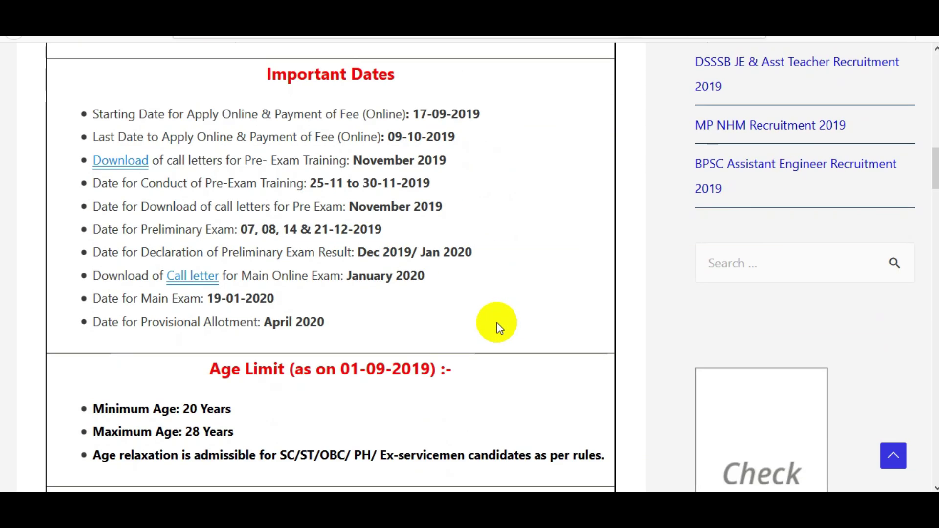
scroll(498, 327, "down", 1)
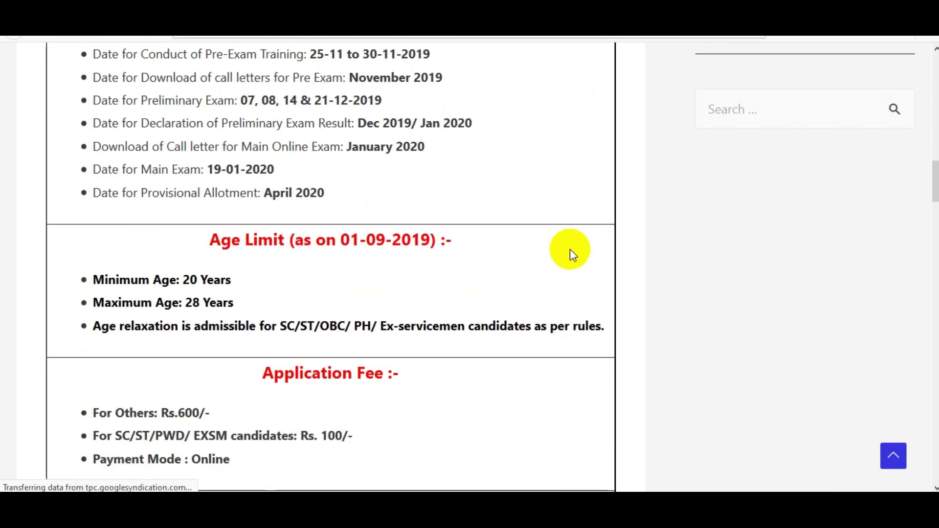
scroll(567, 252, "up", 4)
scroll(534, 283, "down", 10)
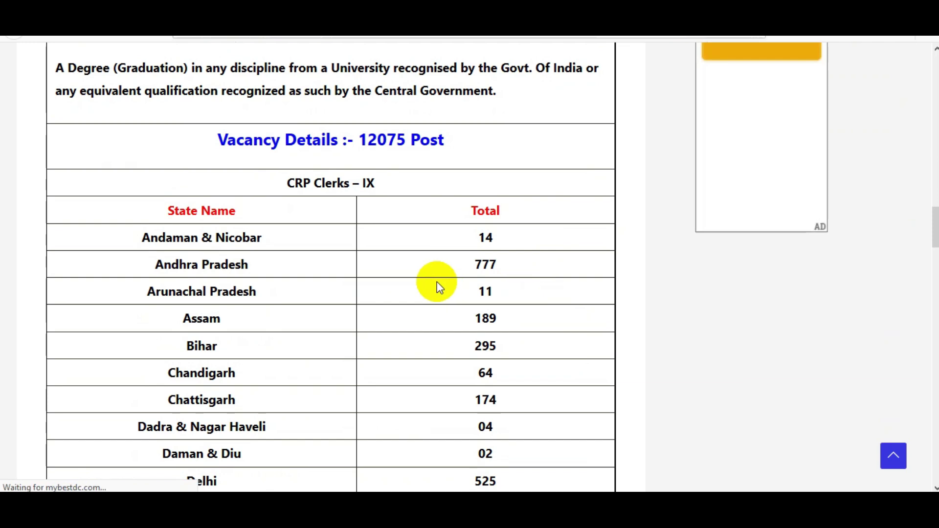
scroll(436, 285, "down", 4)
scroll(350, 301, "down", 14)
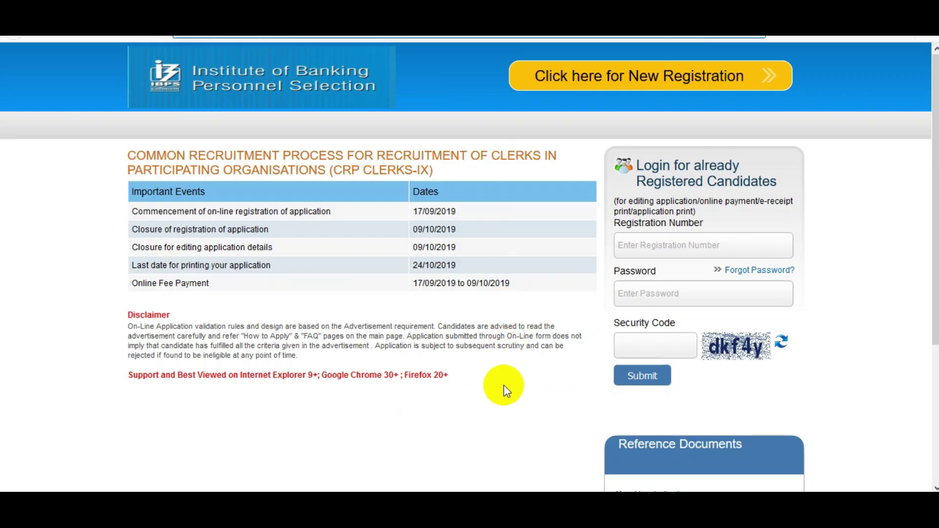
- Start a New Registration and dismiss the Important Points notice with CONTINUE
key("ctrl+minus")
key("ctrl+minus")
key("ctrl+plus")
key("ctrl+plus")
key("ctrl+plus")
key("ctrl+plus")
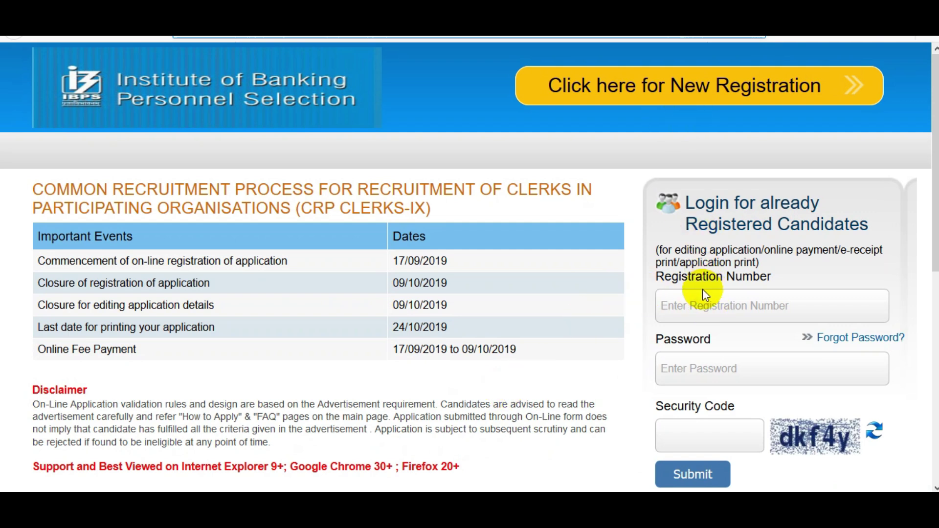
left_click(643, 98)
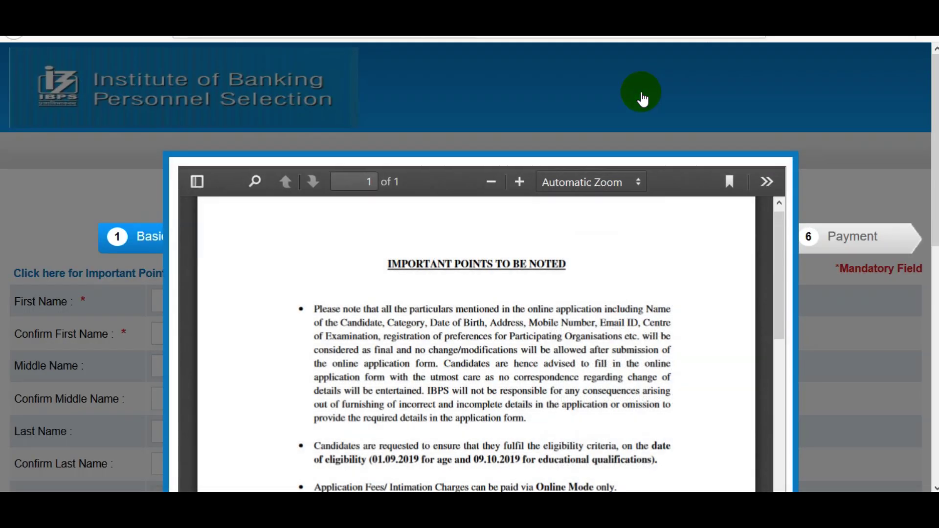
scroll(514, 373, "down", 5)
scroll(797, 318, "down", 8)
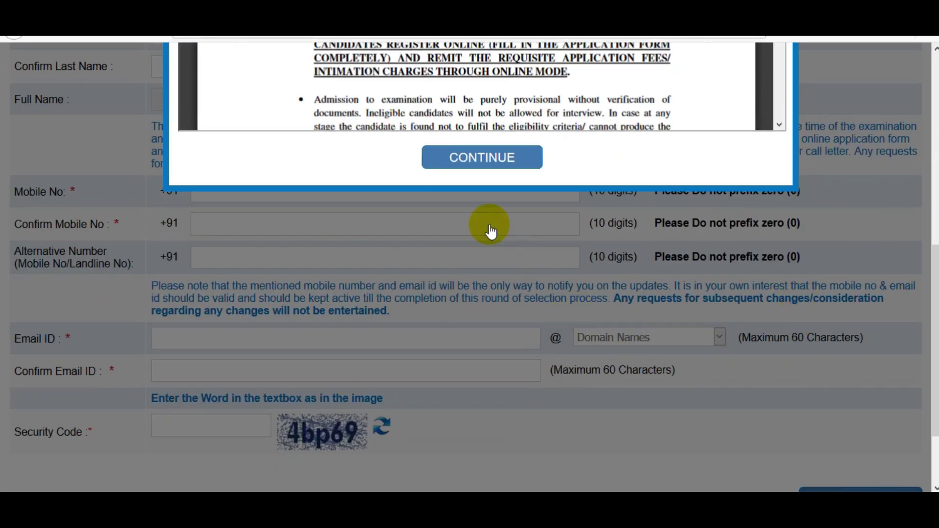
left_click(480, 165)
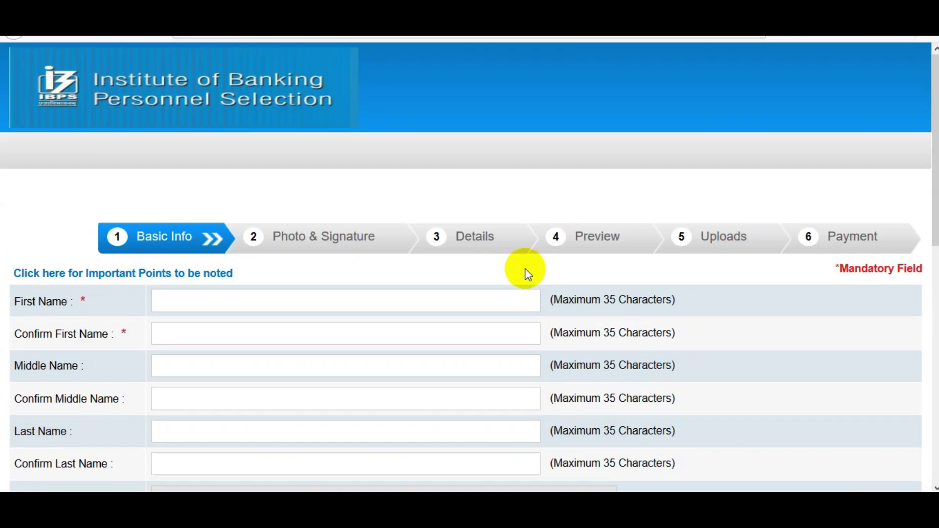
- Enter and confirm the candidate's first name and last name on Basic Info
scroll(470, 264, "down", 1)
scroll(919, 193, "down", 1)
left_click(284, 186)
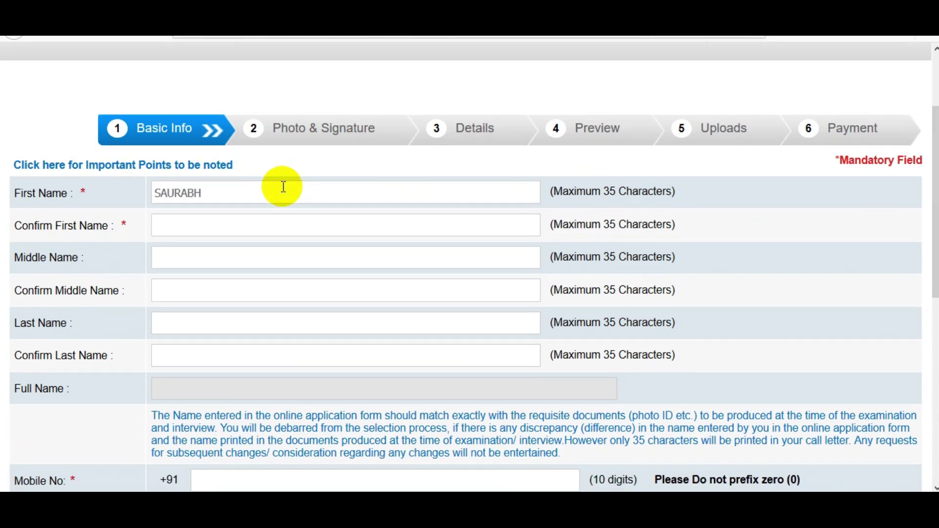
key("Tab")
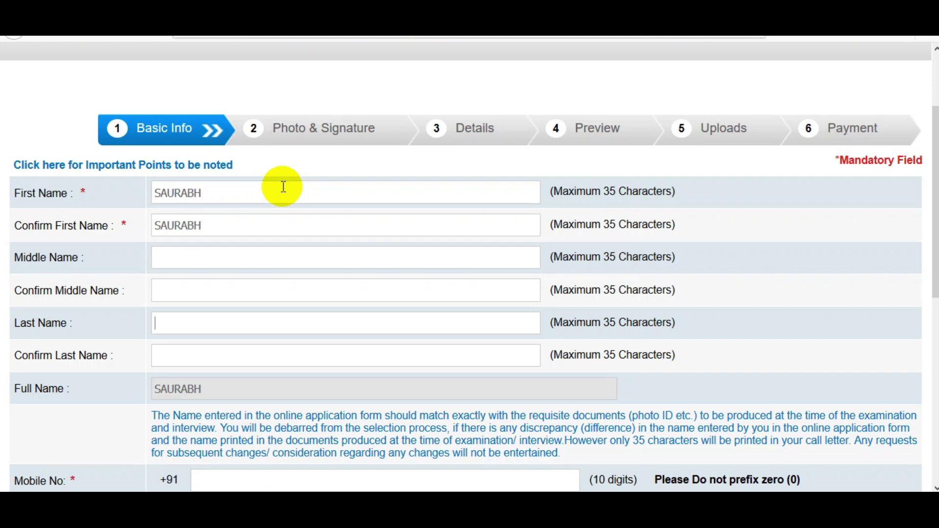
key("Tab")
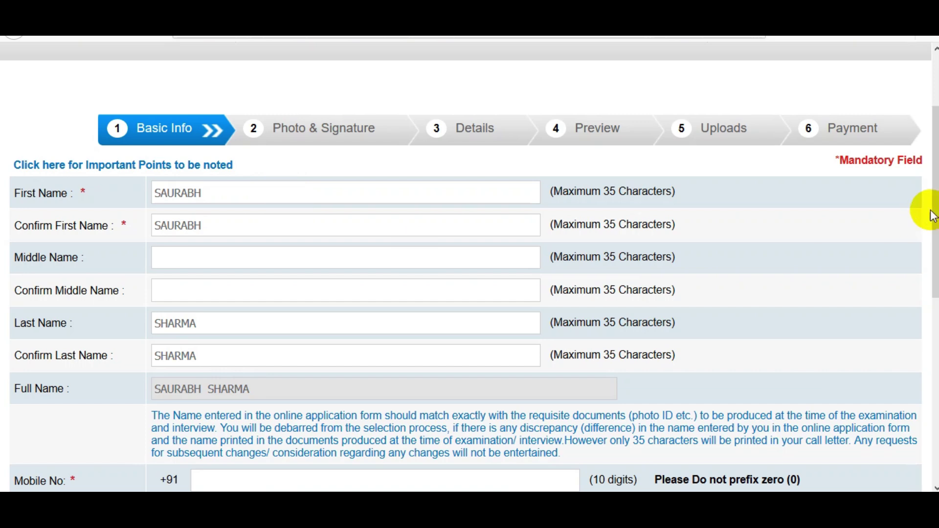
- Enter the candidate's mobile number and confirm it
scroll(923, 216, "down", 5)
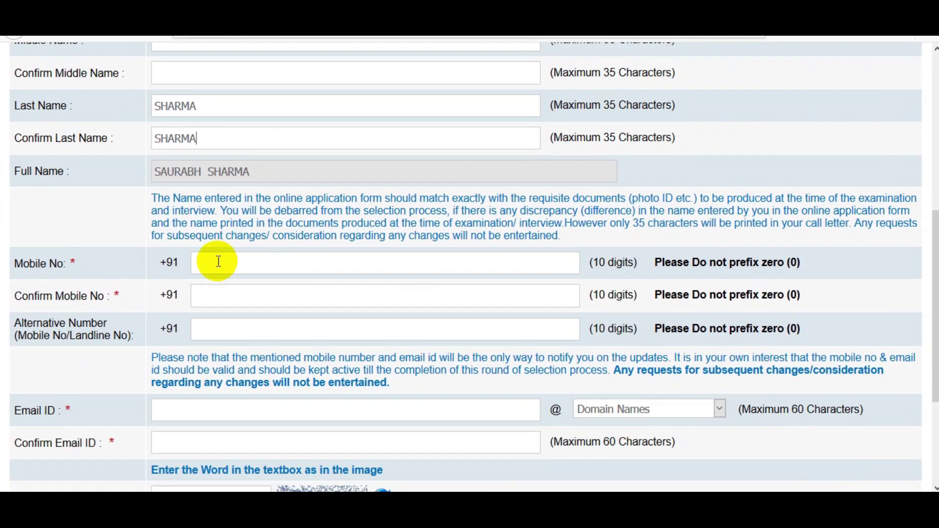
left_click(218, 261)
type("9999999999")
left_click(212, 296)
type("9999999999")
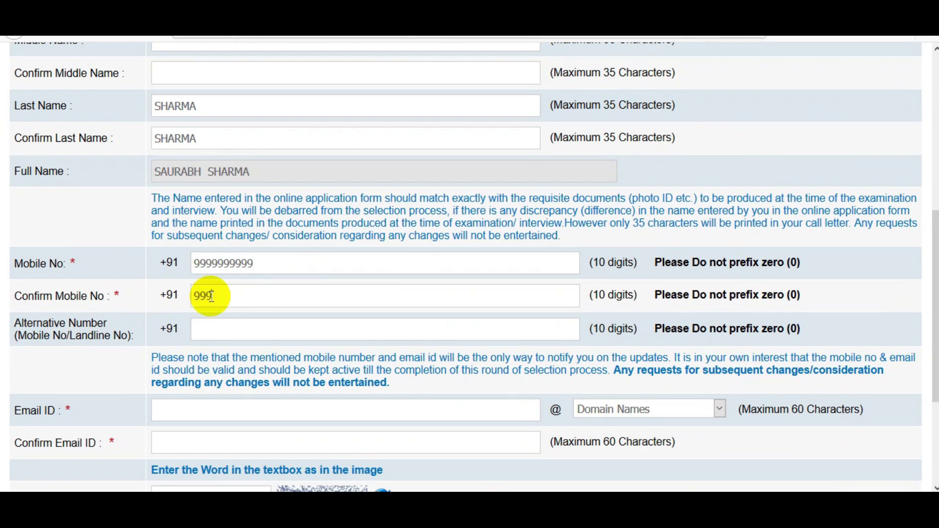
- Enter the e-mail ID with the gmail.com domain and confirm the full address
scroll(241, 336, "down", 3)
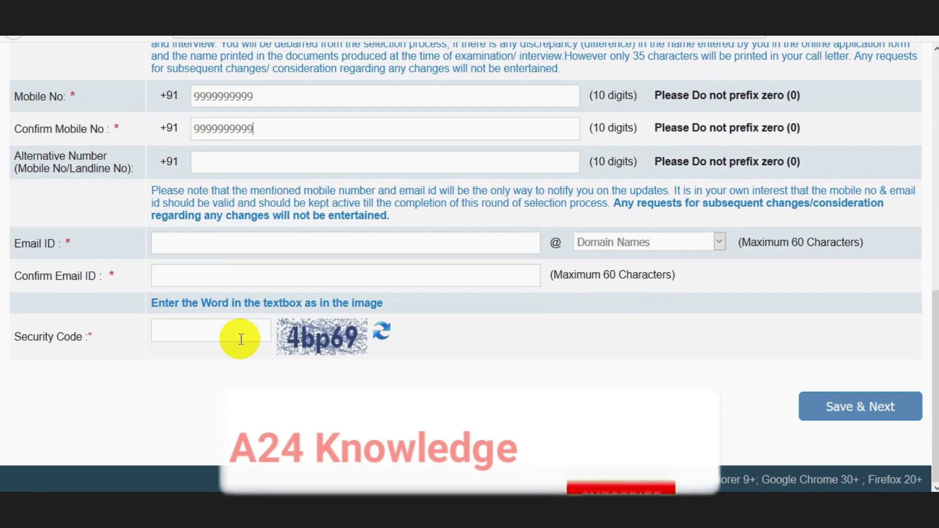
left_click(191, 246)
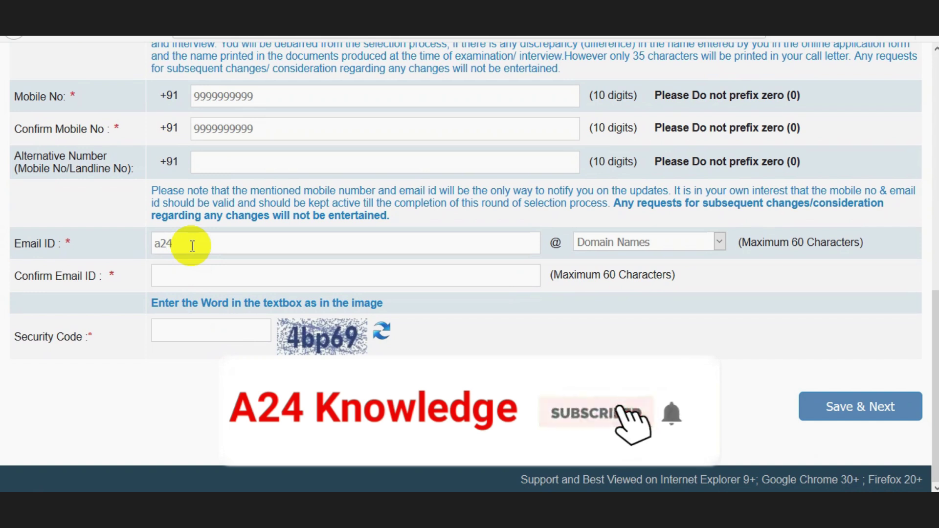
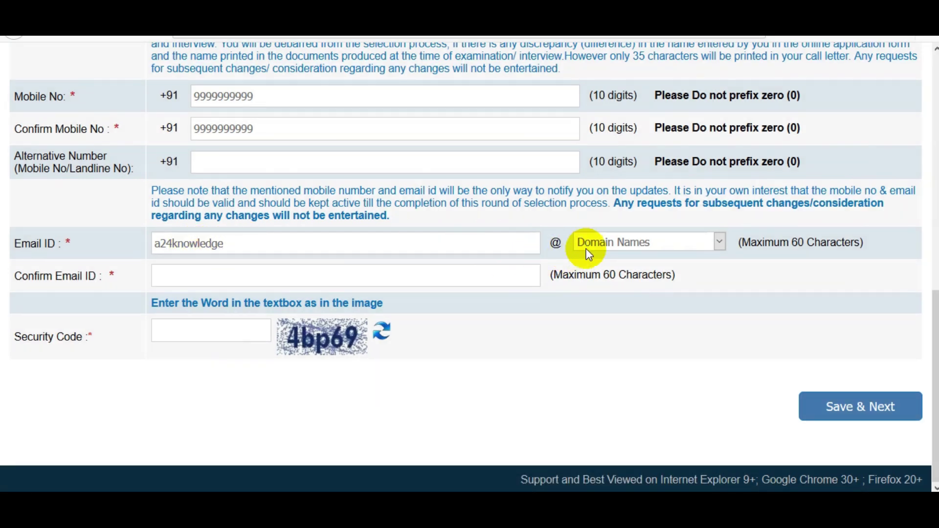
left_click(596, 244)
left_click(599, 307)
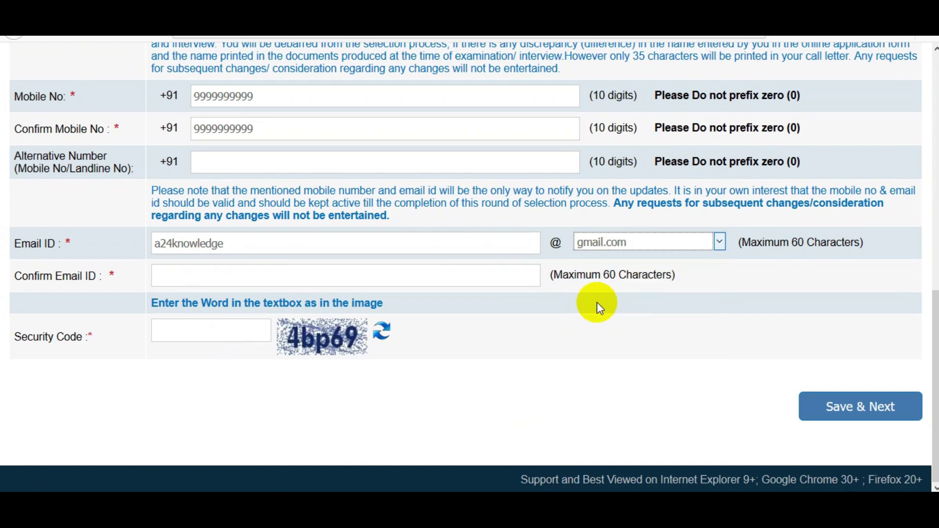
left_click(209, 280)
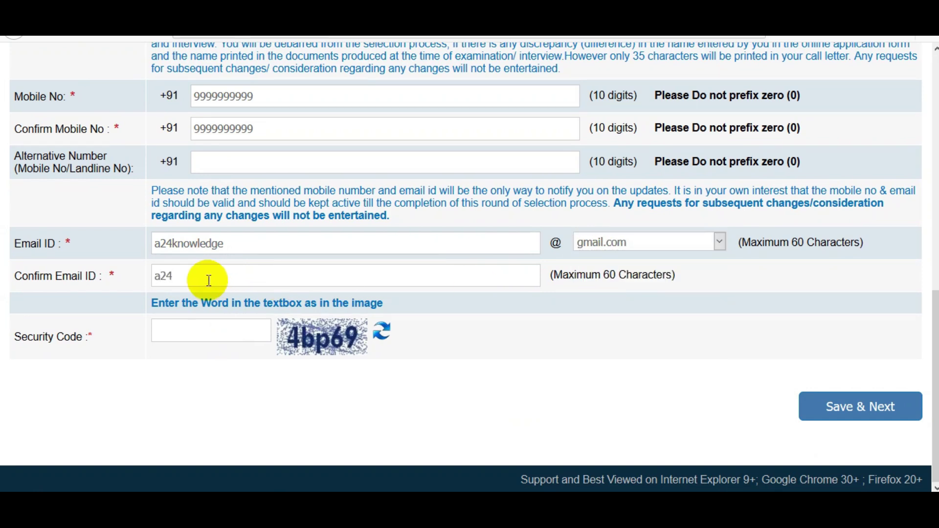
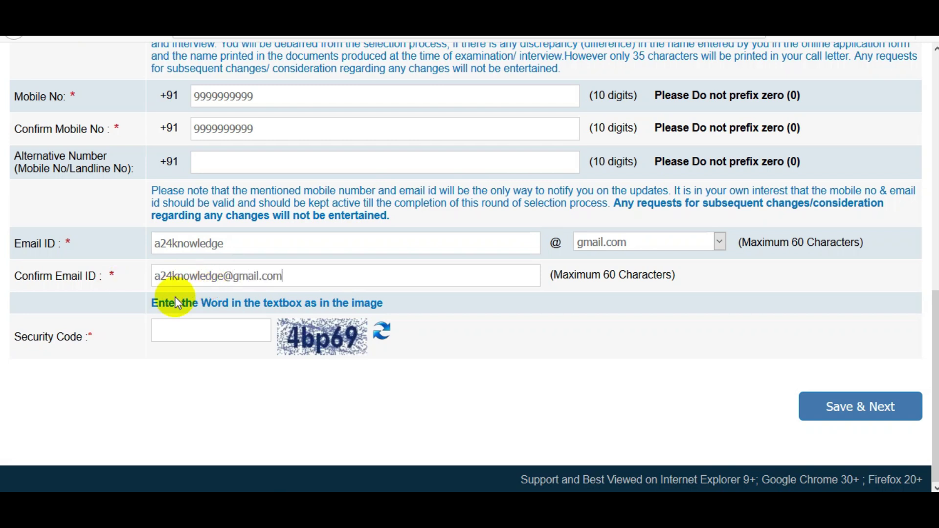
- Fill in the security code shown on the form
left_click(181, 332)
type("4bp69")
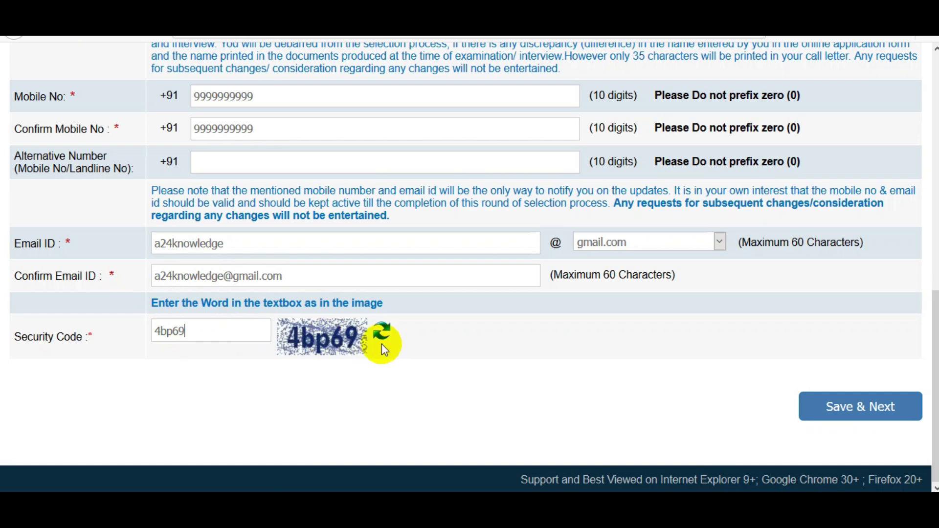
mouse_move(935, 381)
left_mouse_down()
mouse_move(935, 284)
mouse_move(935, 372)
left_mouse_up()
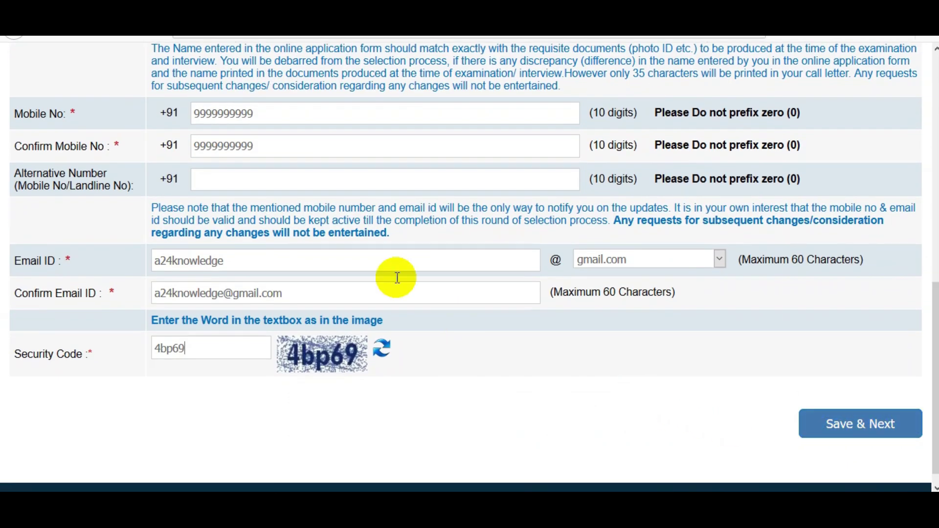
- Save Basic Info, then submit the uploaded photo and signature to reach Basic Details
left_click(851, 436)
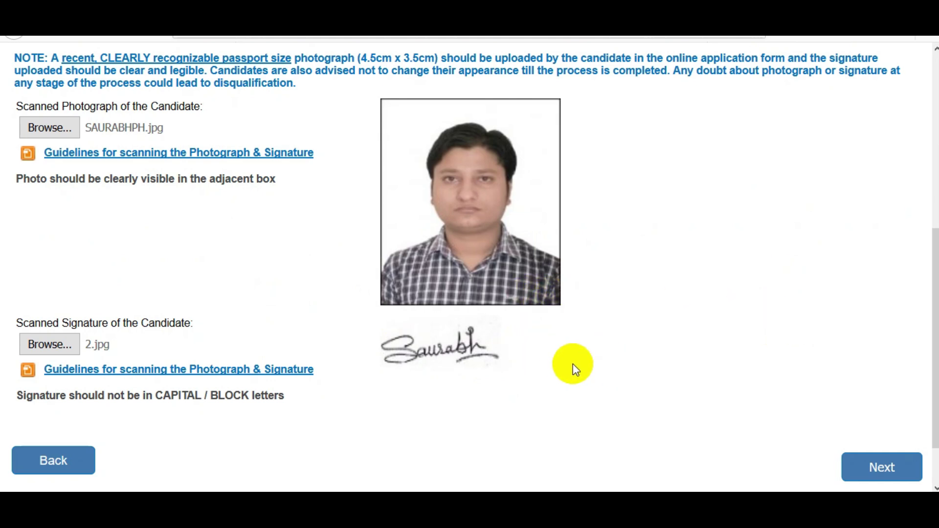
left_click(913, 479)
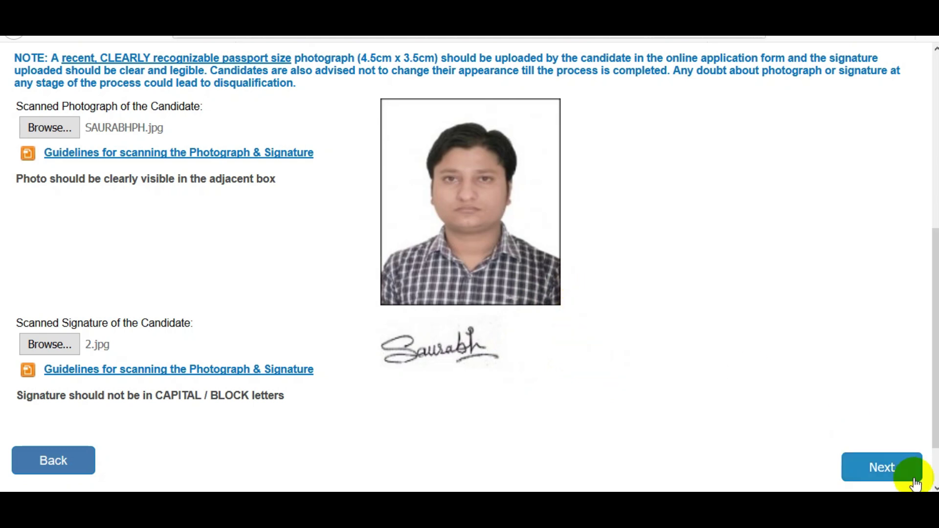
left_click(885, 468)
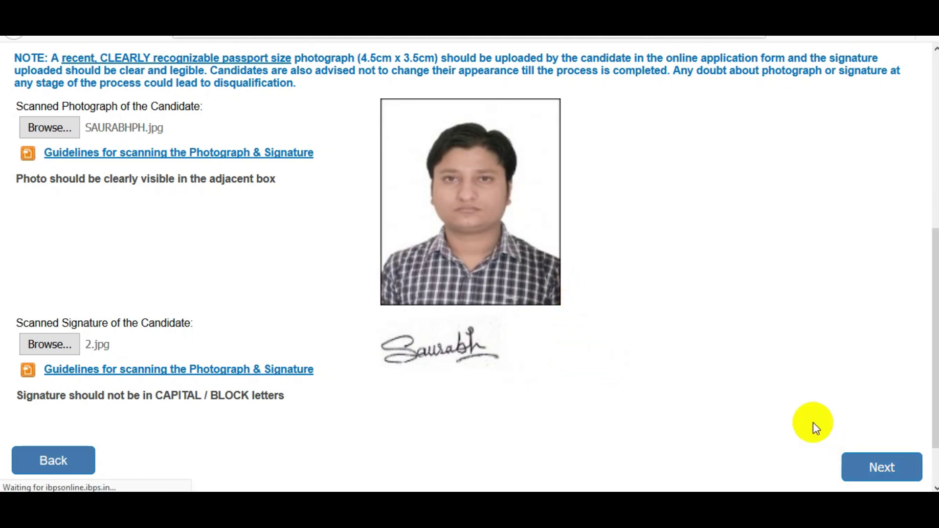
- Try GENERAL, EWS and ST categories, acknowledging each warning, and settle on EWS
scroll(923, 150, "down", 4)
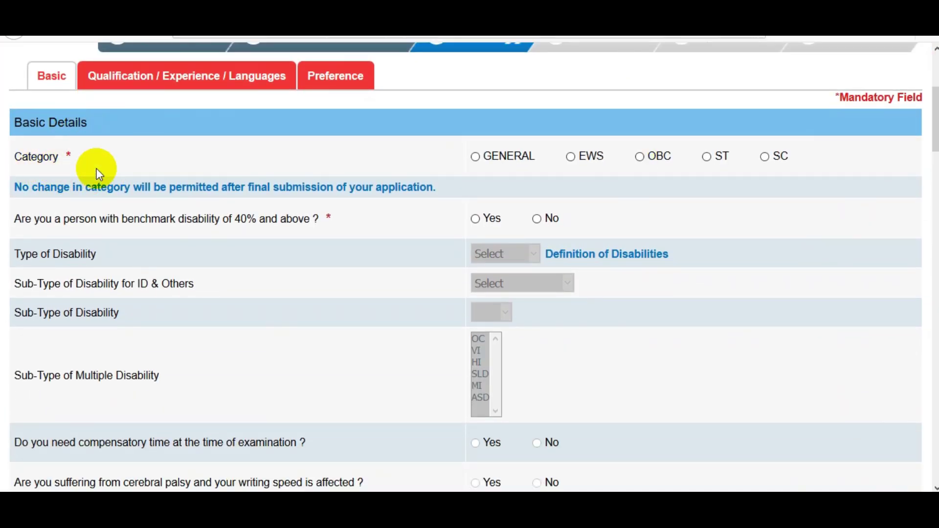
left_click(494, 163)
left_click(707, 243)
left_click(570, 156)
left_click(707, 251)
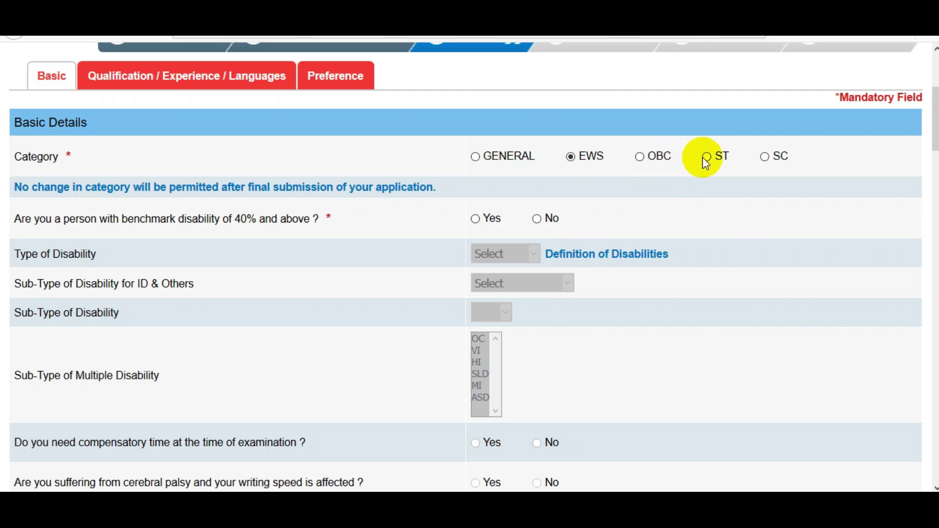
left_click(706, 157)
left_click(707, 250)
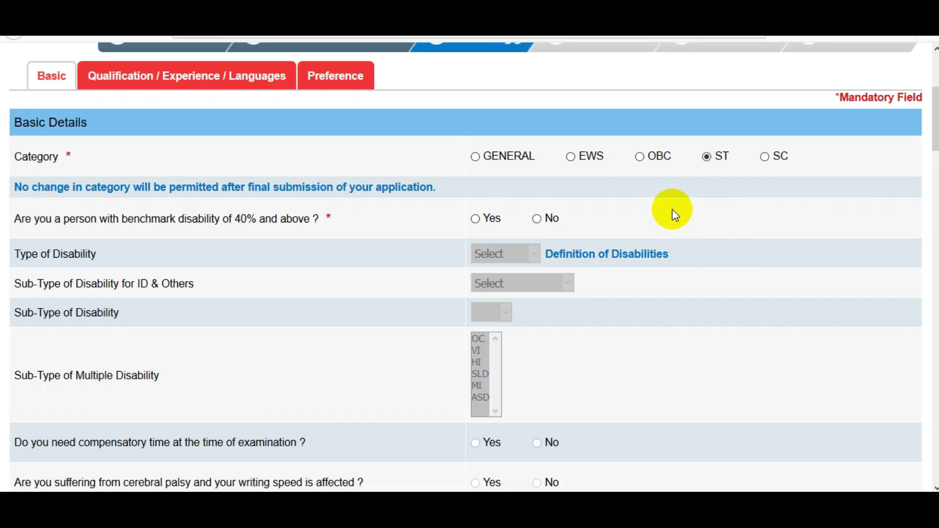
left_click(570, 156)
left_click(712, 251)
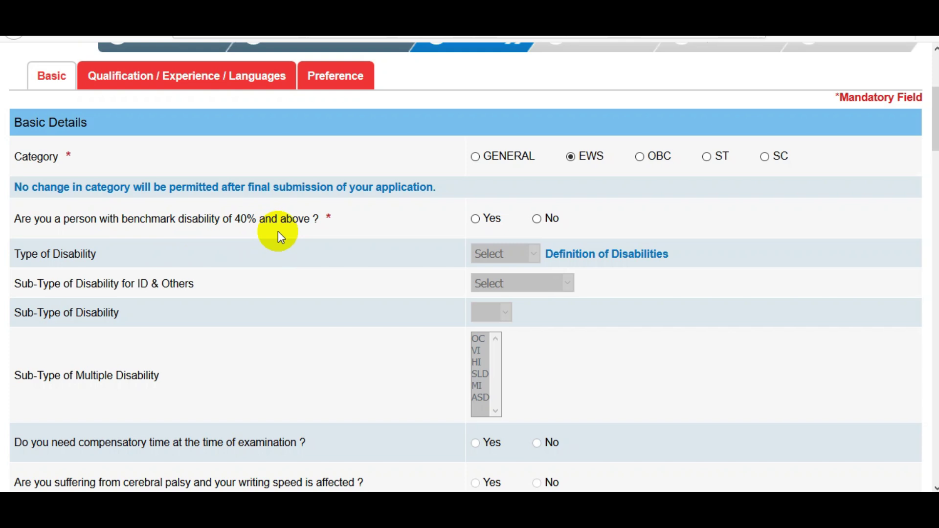
- Mark benchmark disability Yes with type HI and sub-type Hard of Hearing
left_click(479, 221)
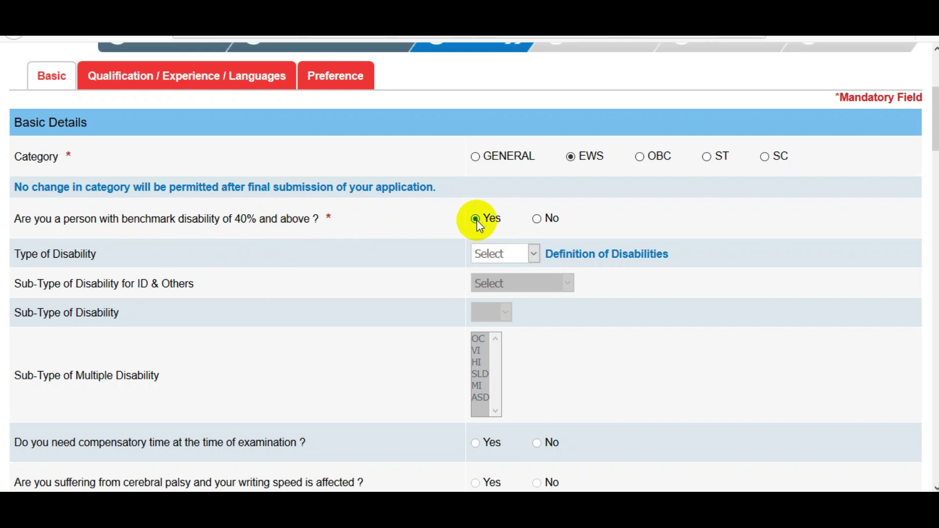
left_click(510, 253)
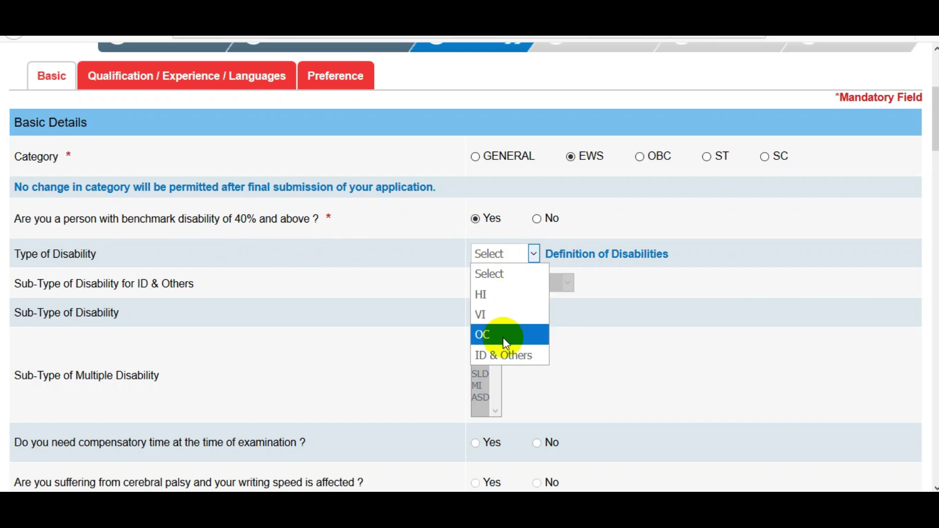
left_click(505, 303)
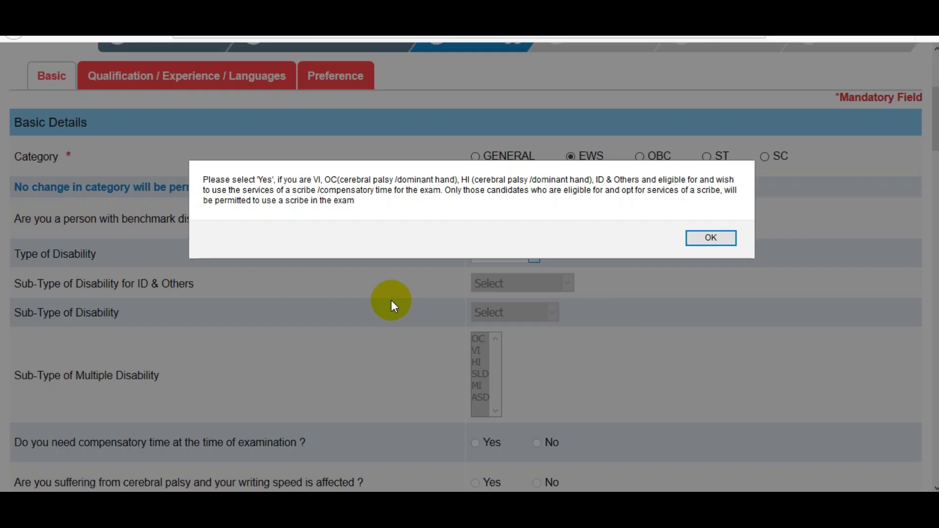
left_click(711, 236)
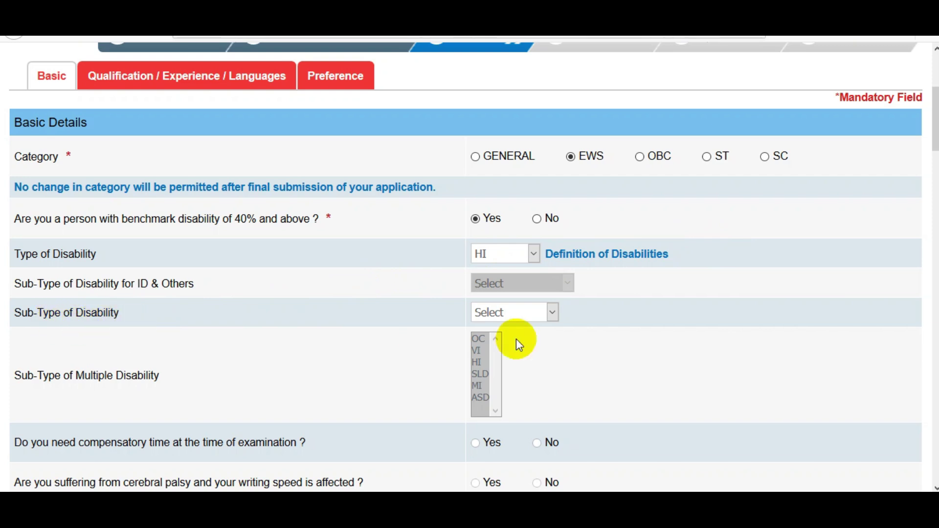
left_click(543, 312)
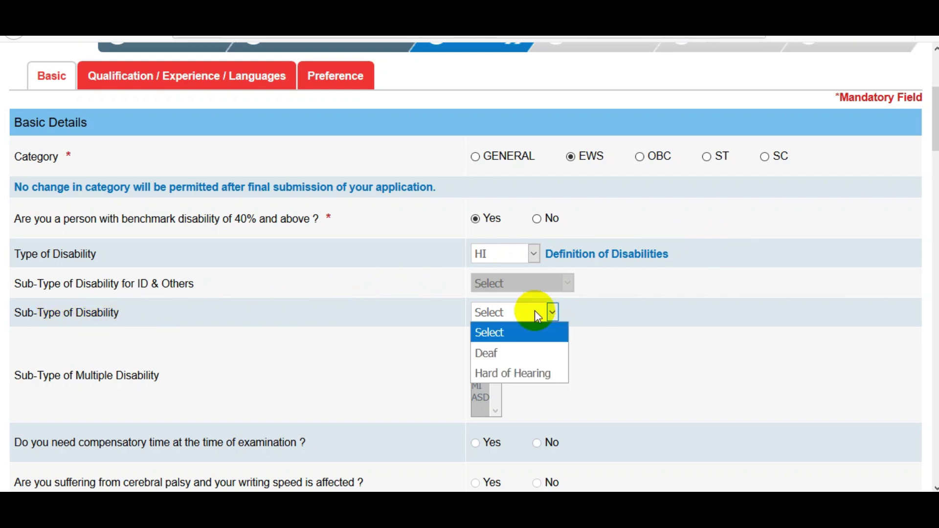
left_click(524, 371)
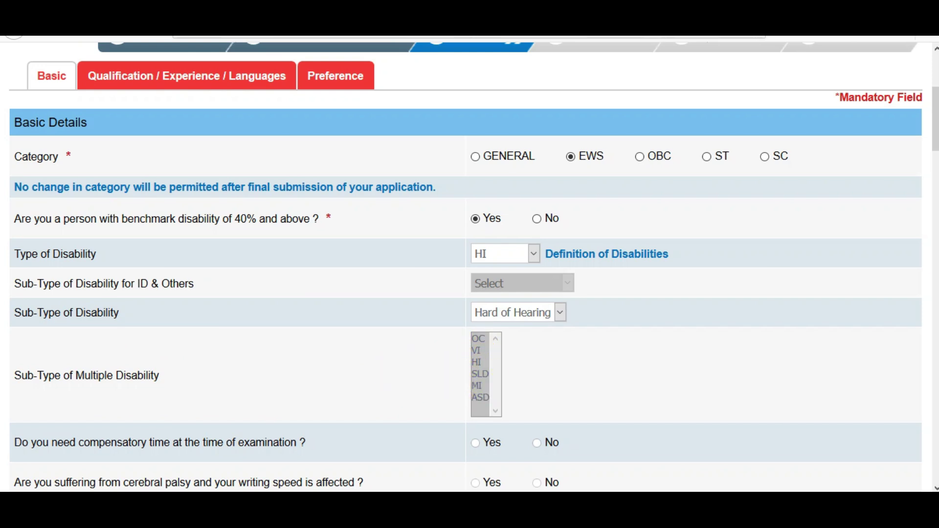
scroll(257, 225, "down", 5)
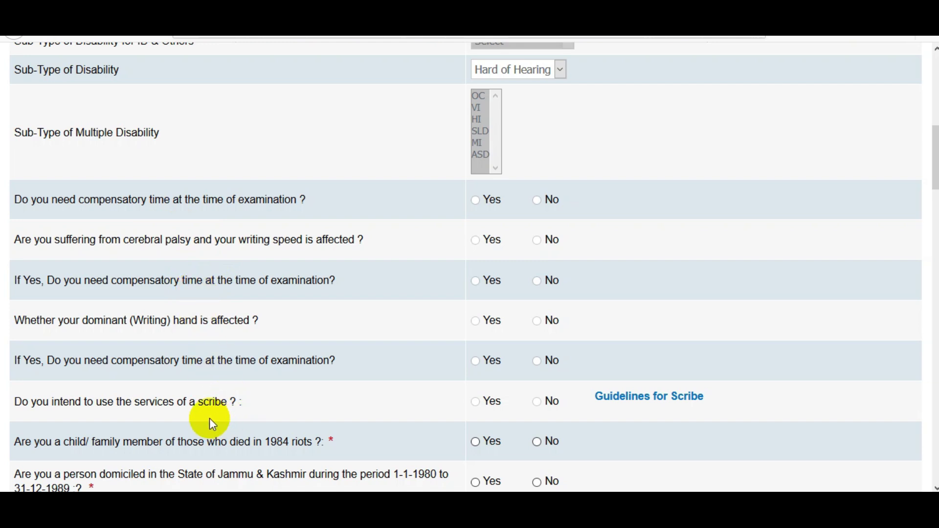
left_click_drag(935, 157, 932, 131)
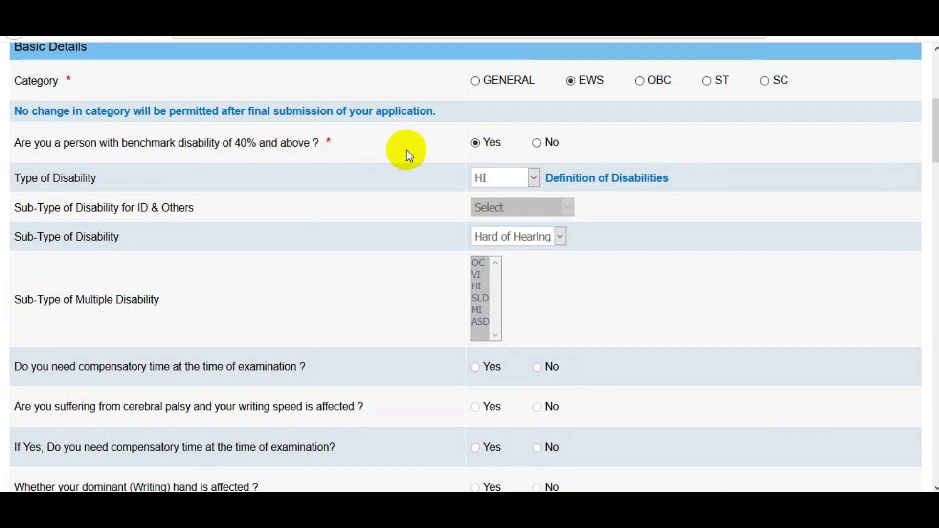
- Change the benchmark disability answer to No, clearing the type and sub-type fields
left_click(537, 143)
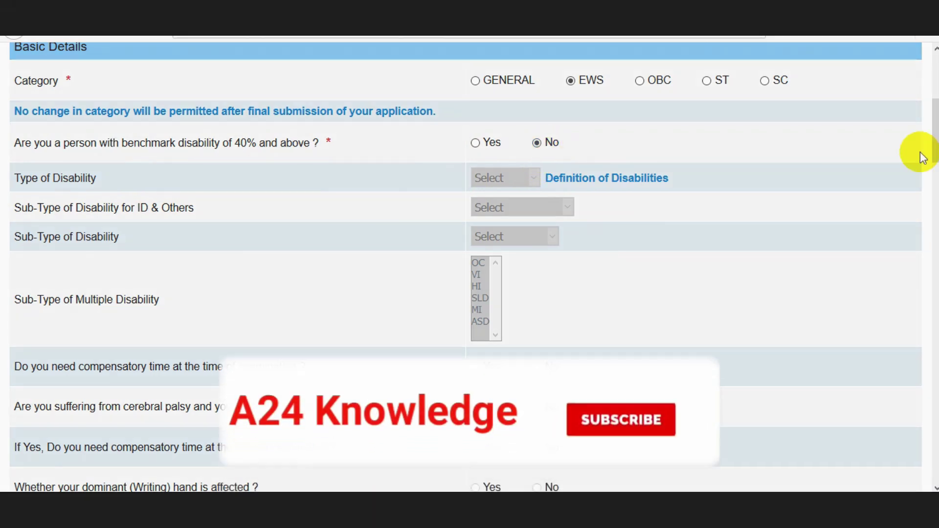
left_click_drag(935, 131, 935, 134)
scroll(469, 267, "down", 7)
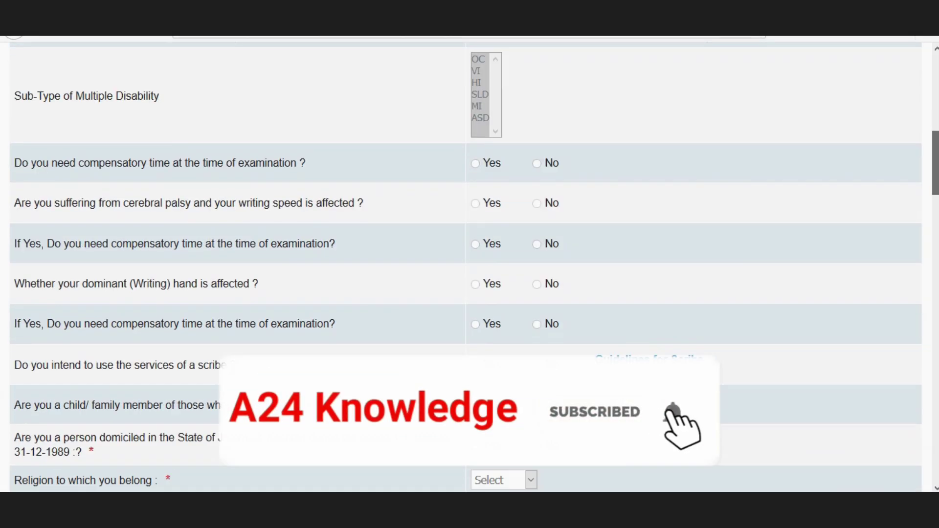
scroll(426, 249, "down", 1)
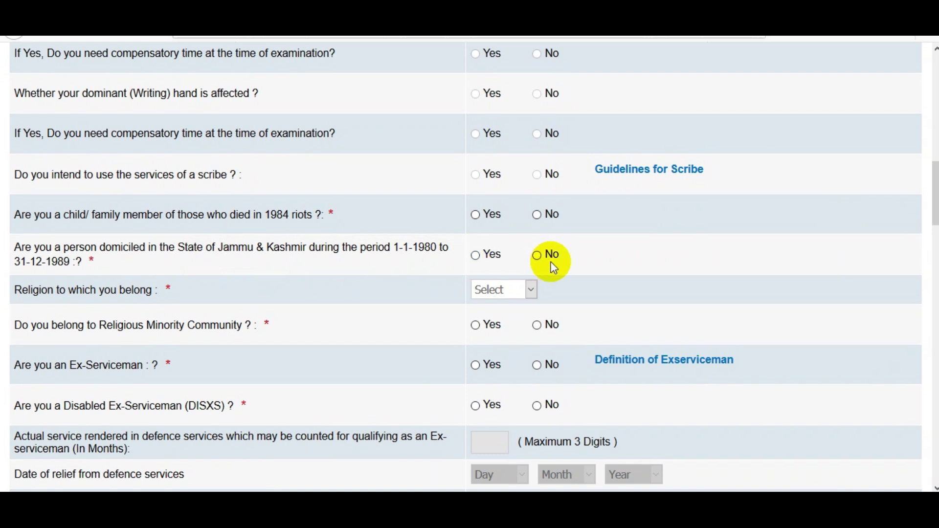
- Answer No to J&K domicile, set religion to Hindu, and religious minority to No
left_click(538, 256)
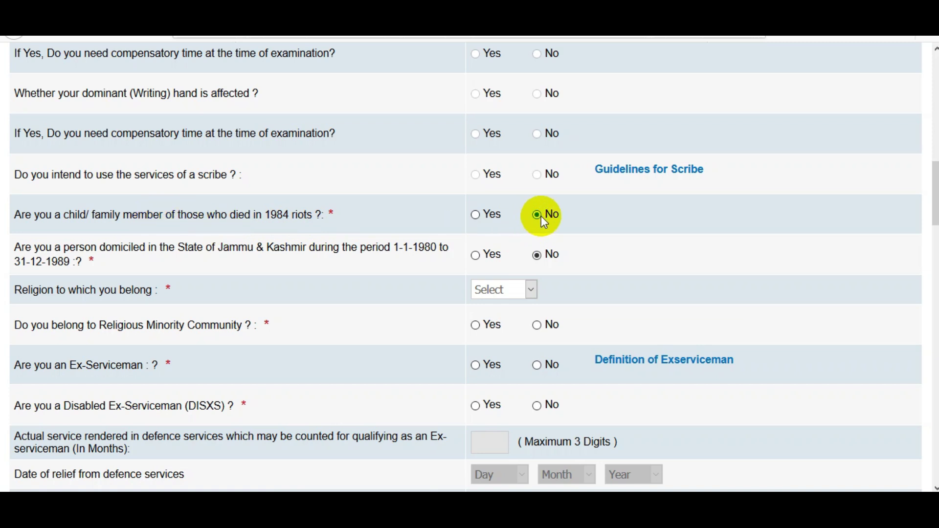
left_click(501, 291)
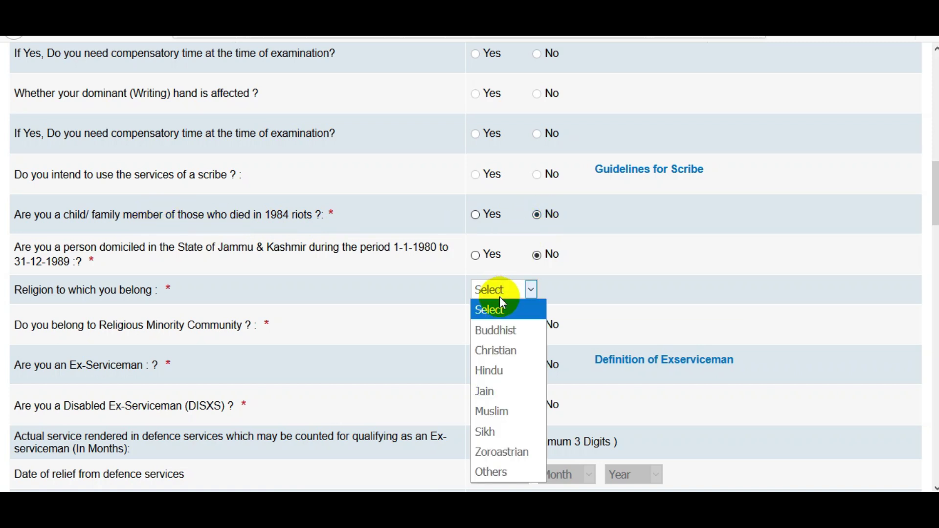
left_click(501, 371)
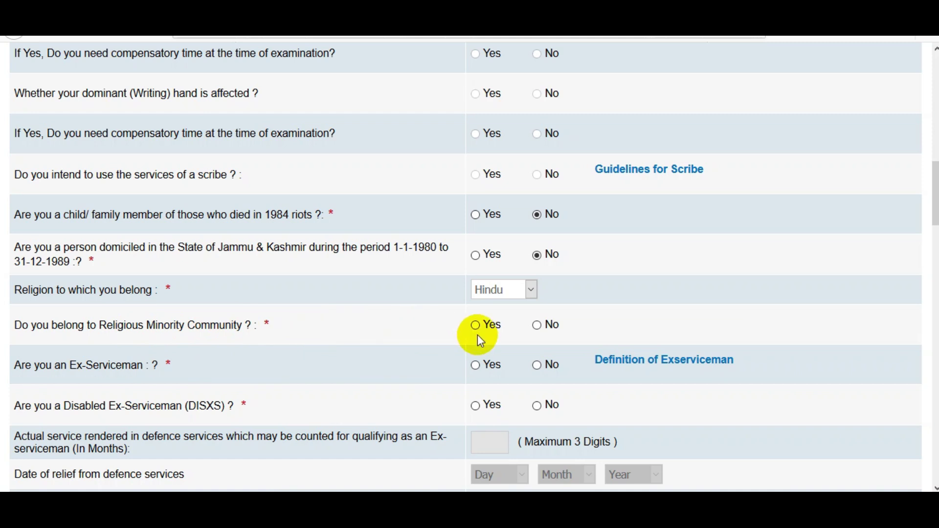
left_click(536, 327)
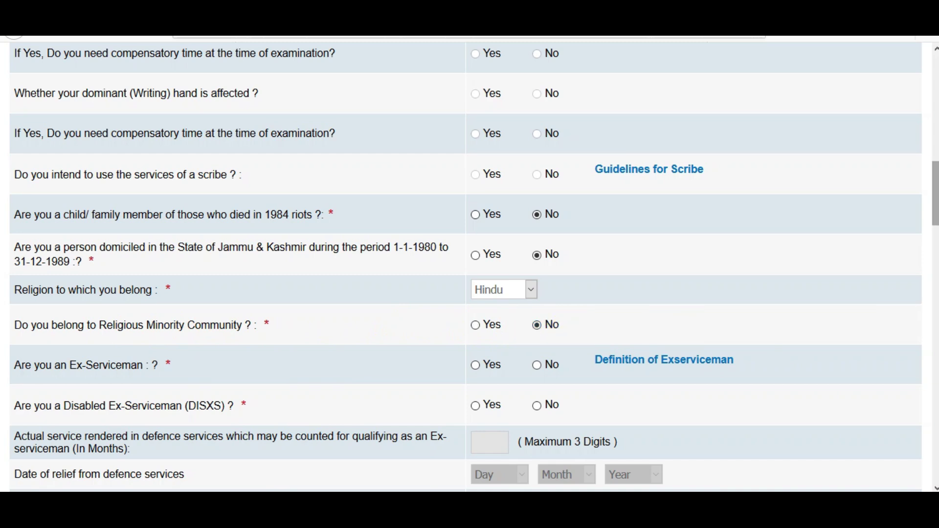
scroll(470, 267, "down", 4)
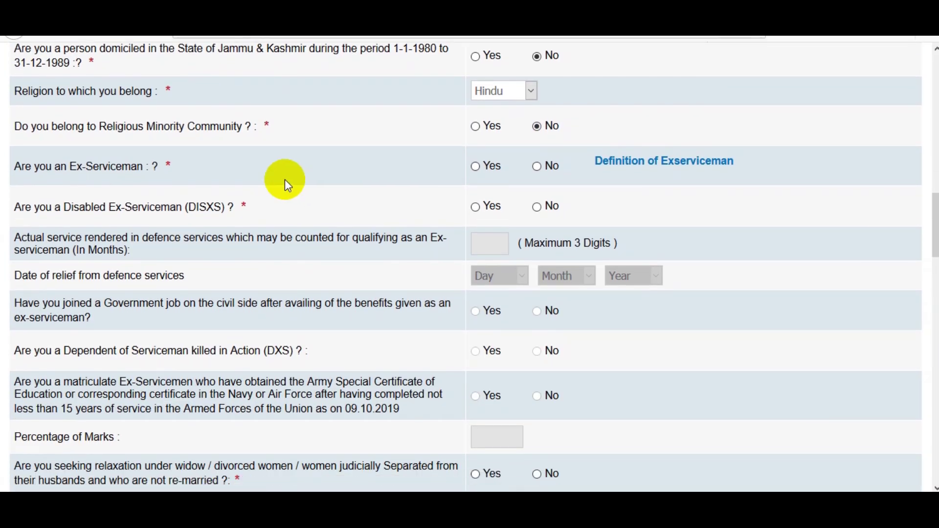
- Mark Ex-Serviceman as Yes and check the relief date Day, Month and Year dropdowns
left_click(477, 167)
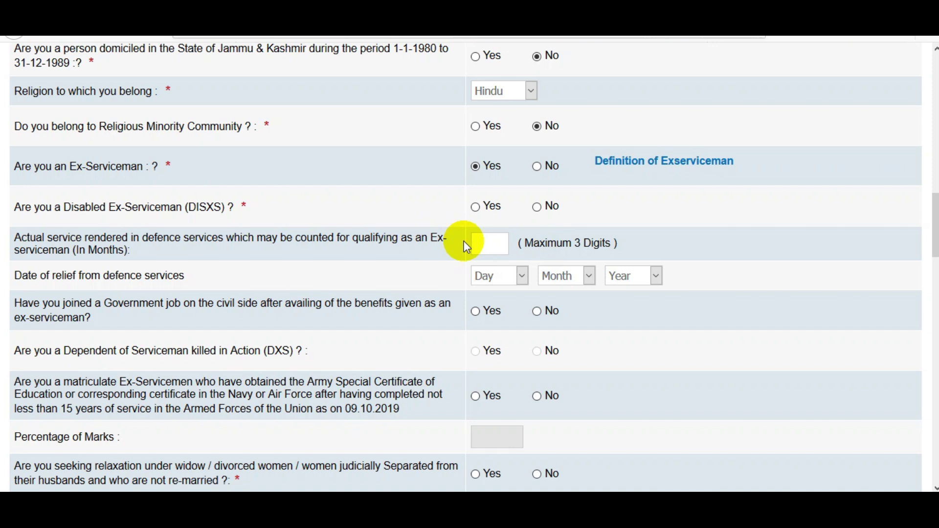
left_click(486, 278)
left_click(562, 277)
left_click(626, 277)
- Answer No to both the Ex-Serviceman and Disabled Ex-Serviceman questions, without choosing a relief date
left_click(667, 327)
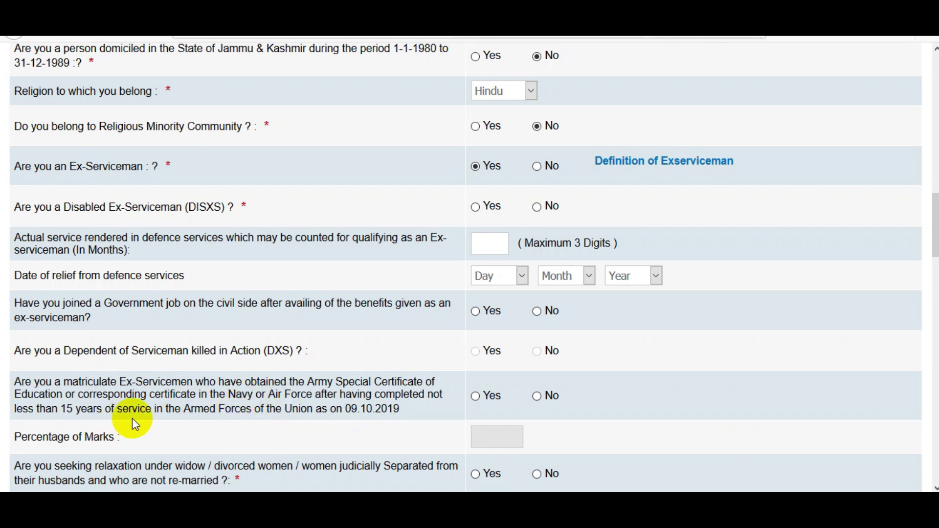
left_click(538, 167)
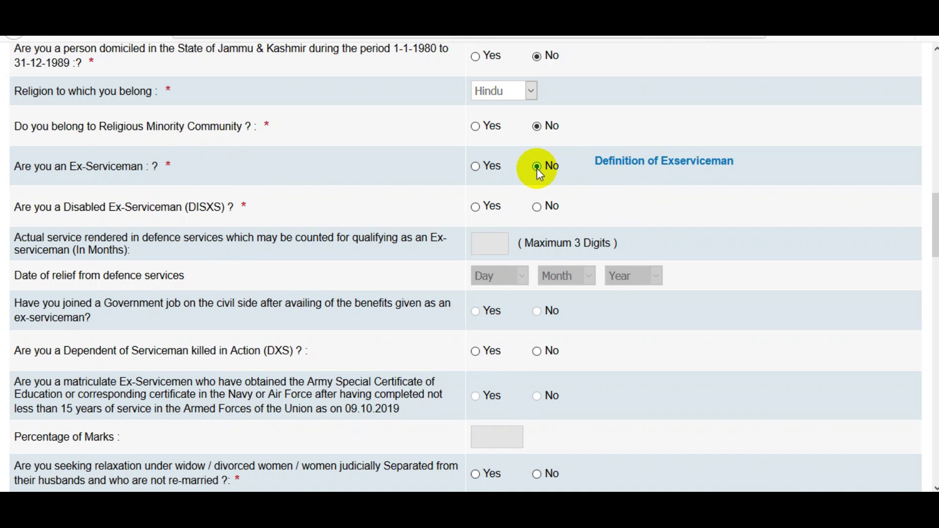
left_click(537, 207)
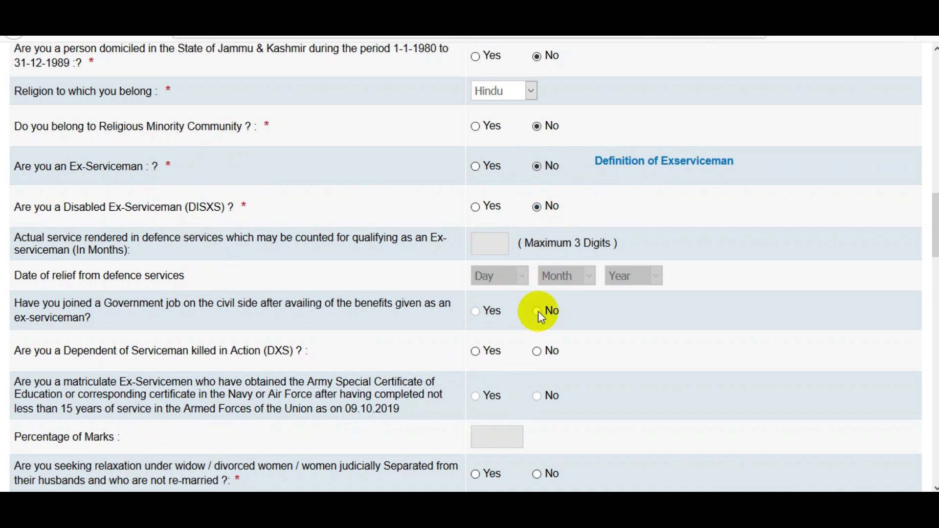